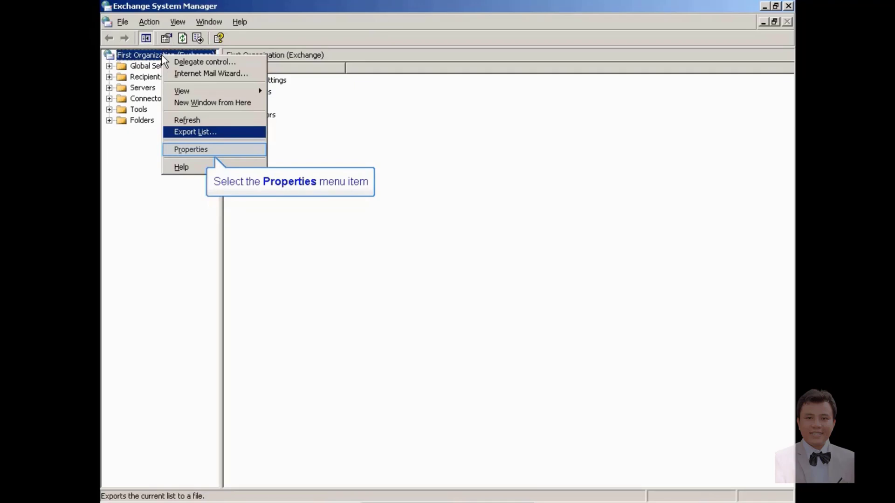
- Enable the display of routing groups and administrative groups in the First Organization properties
click(208, 150)
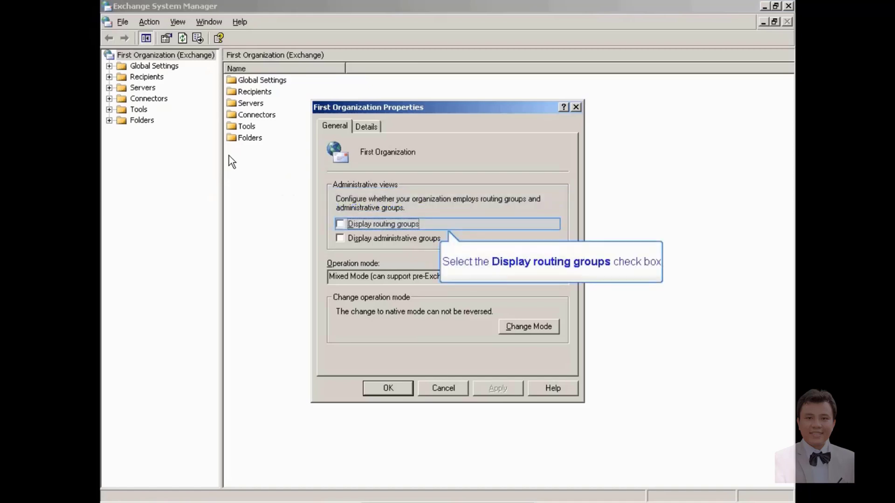
click(340, 225)
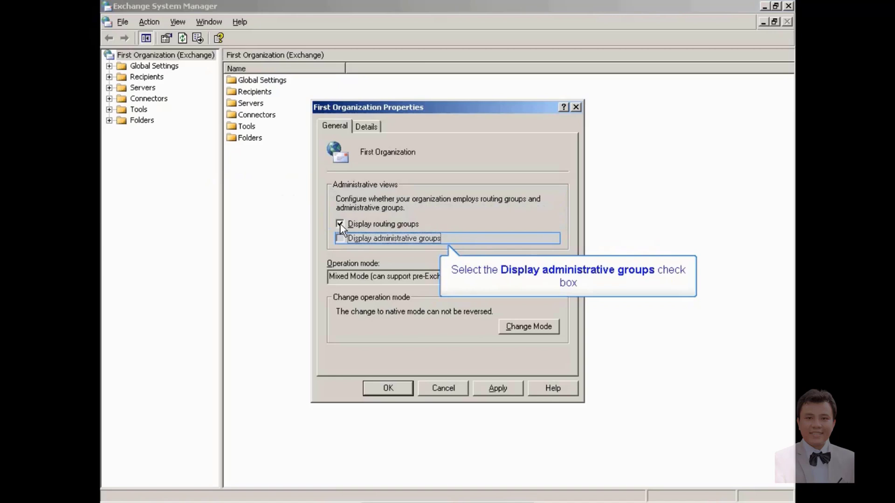
click(340, 238)
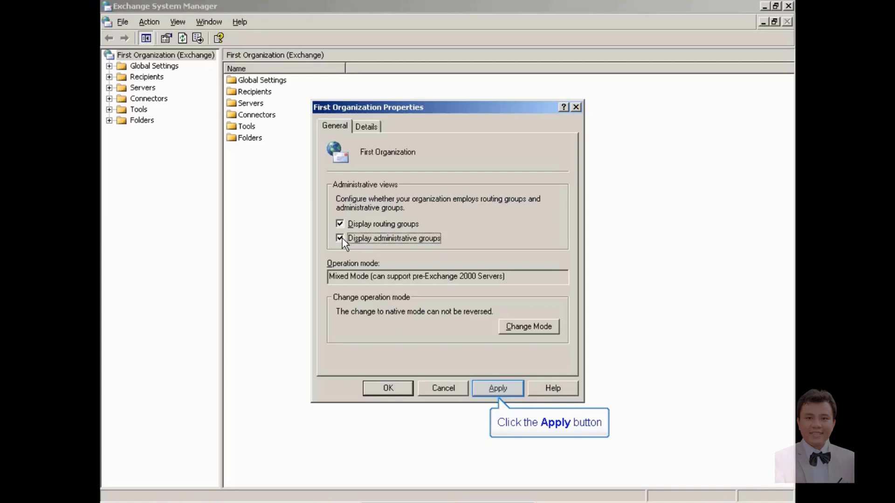
click(496, 386)
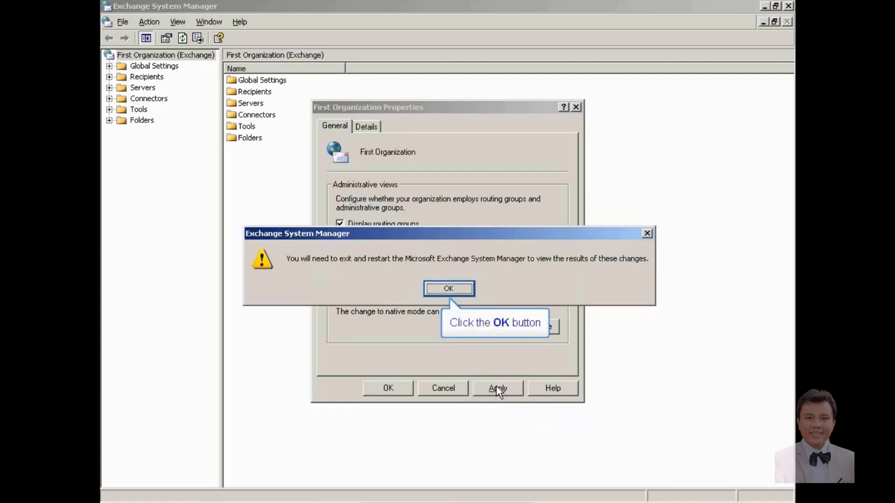
click(450, 289)
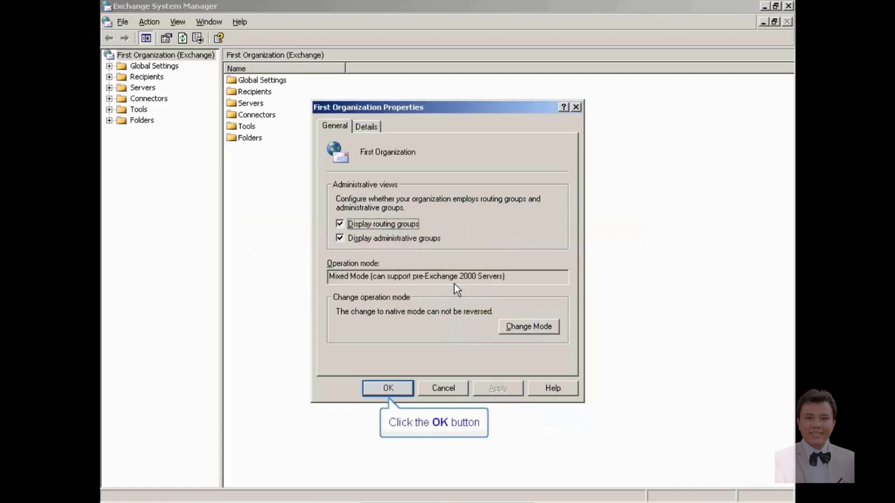
click(389, 387)
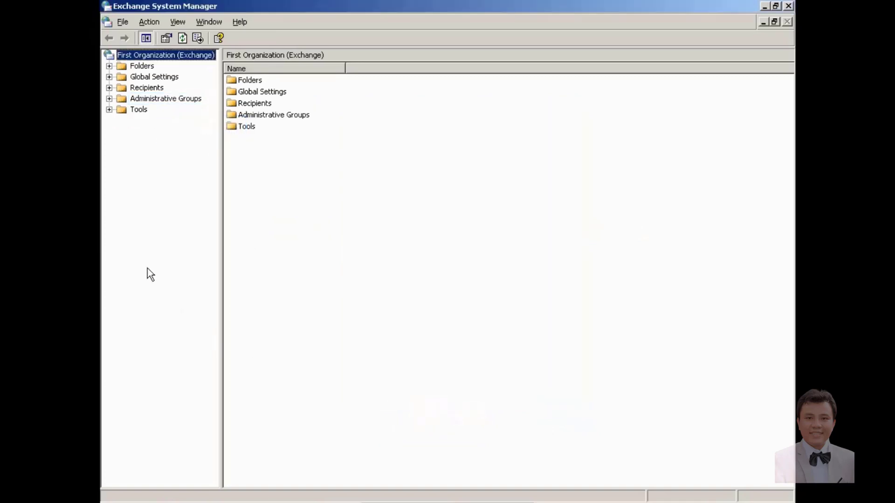
- Rename the First Routing Group under First Administrative Group to saigon, widening the tree pane to show full names
click(109, 98)
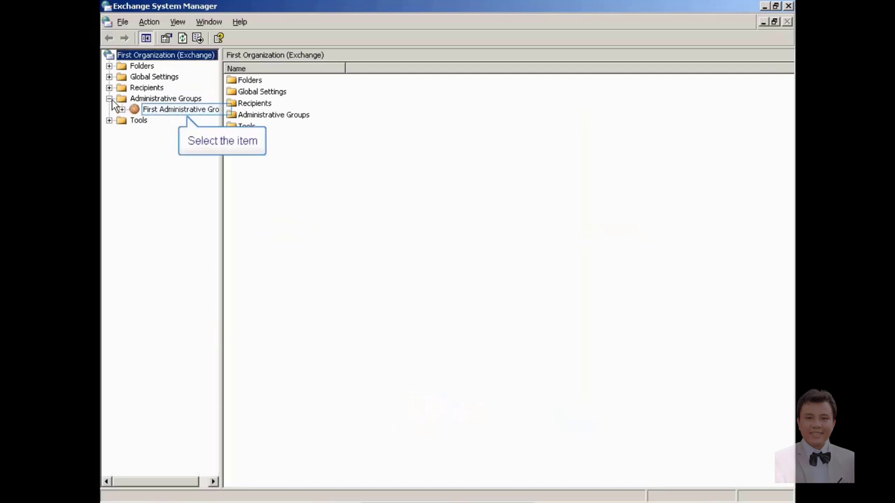
click(122, 109)
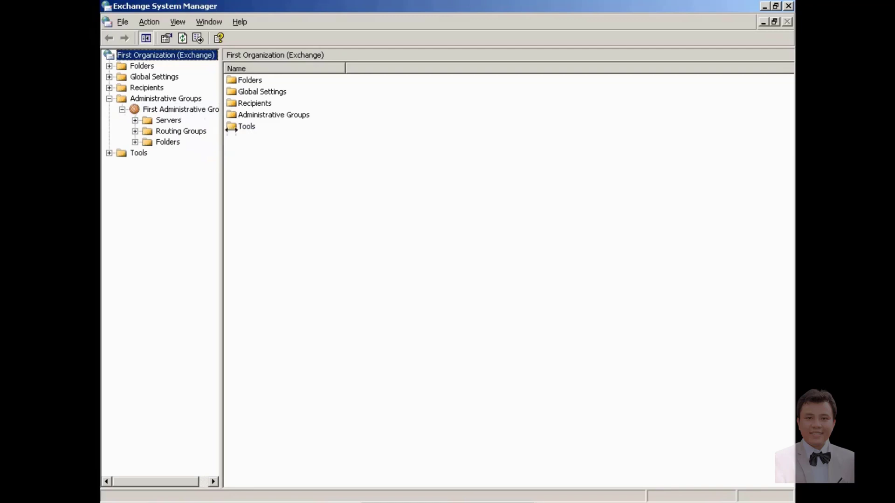
drag(223, 140, 287, 140)
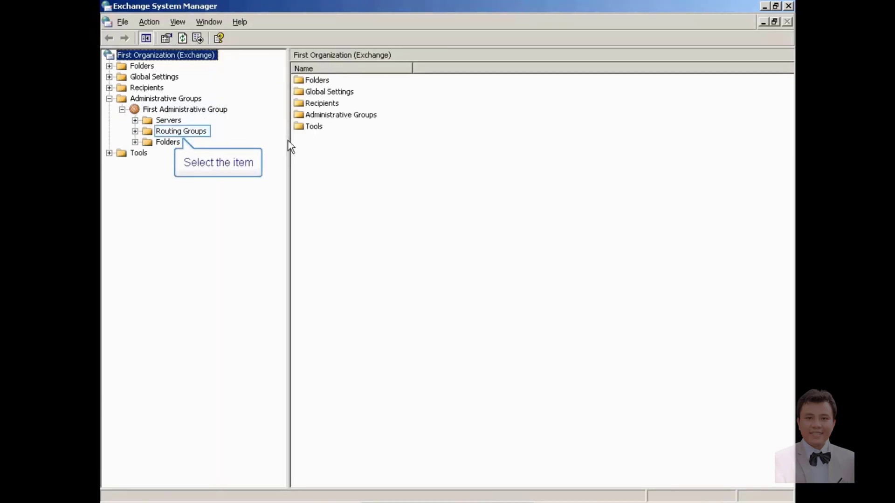
click(135, 131)
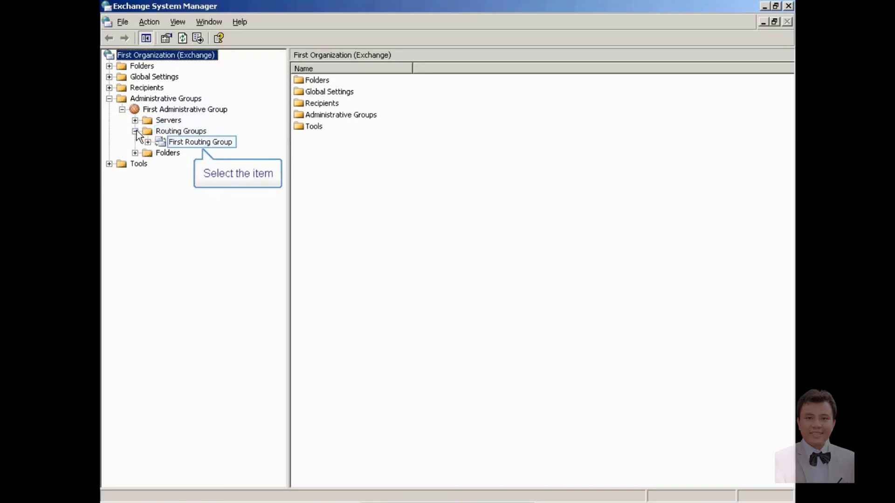
click(194, 144)
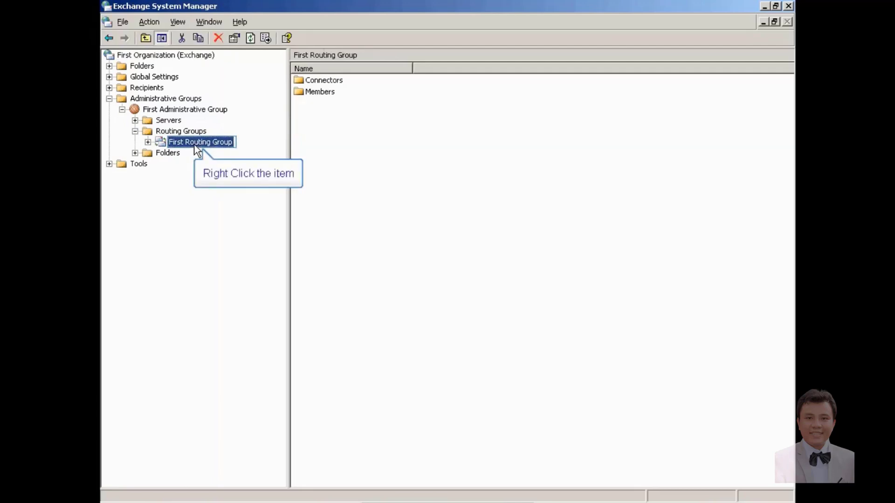
right_click(196, 151)
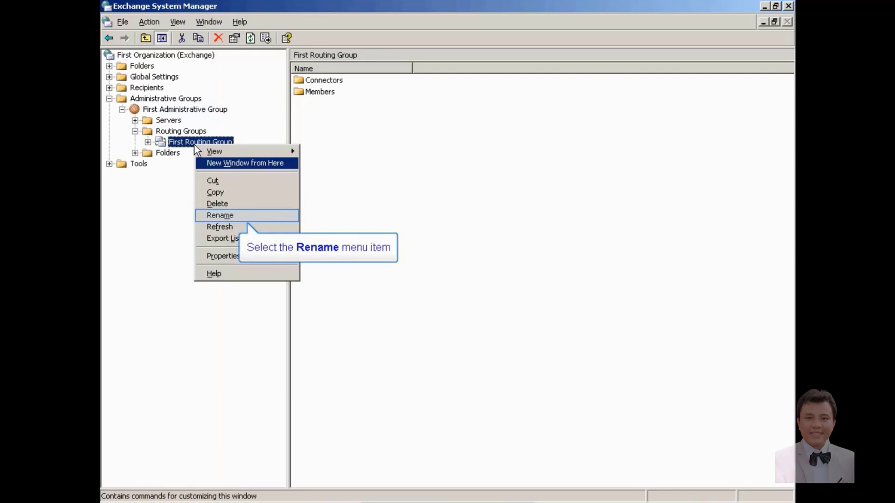
click(238, 219)
text(saigon)
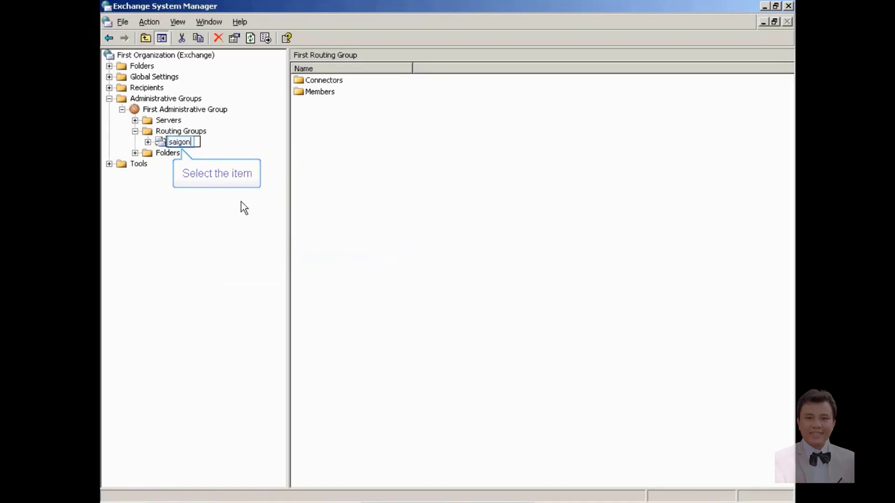
click(243, 147)
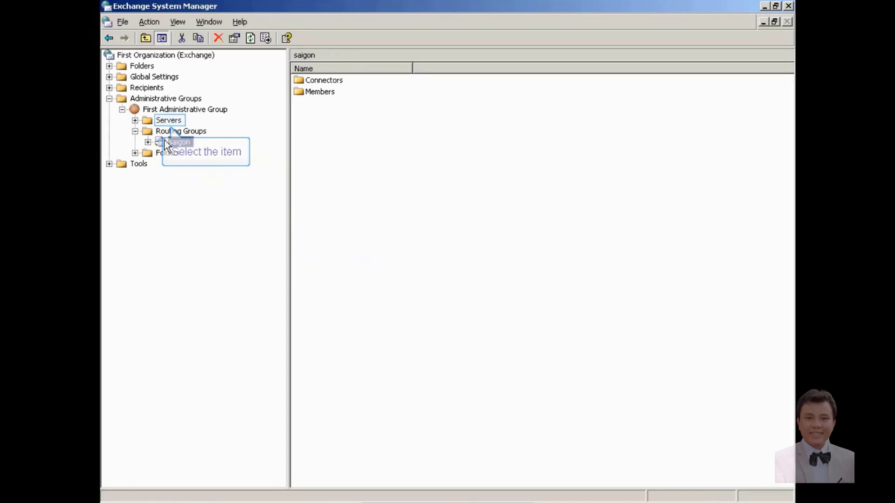
- Expand the Servers folder and create a new routing group named hanoi under Routing Groups
click(135, 120)
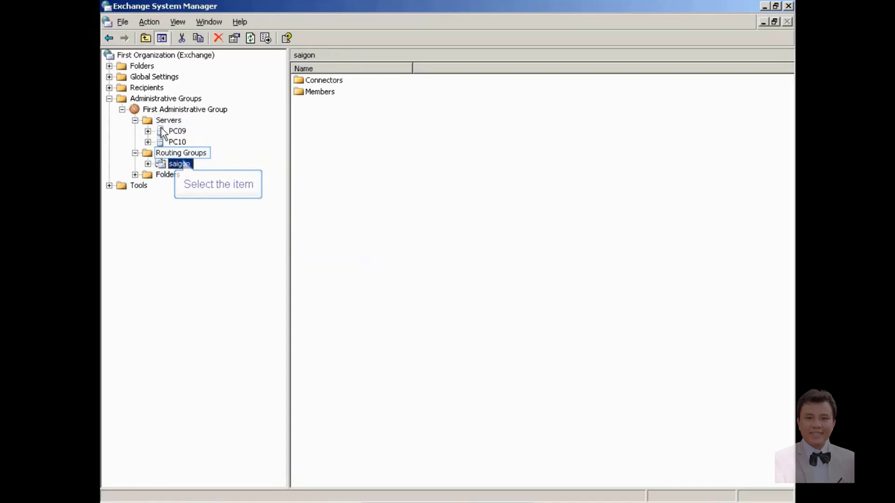
click(171, 154)
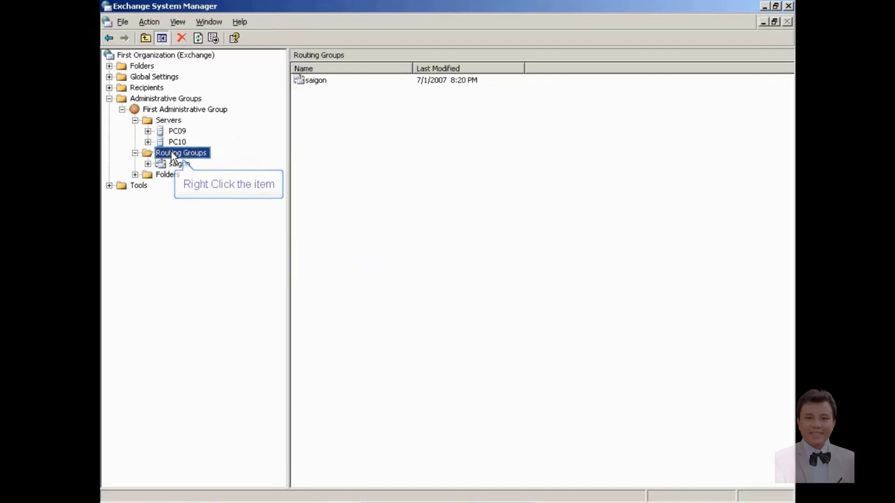
right_click(172, 153)
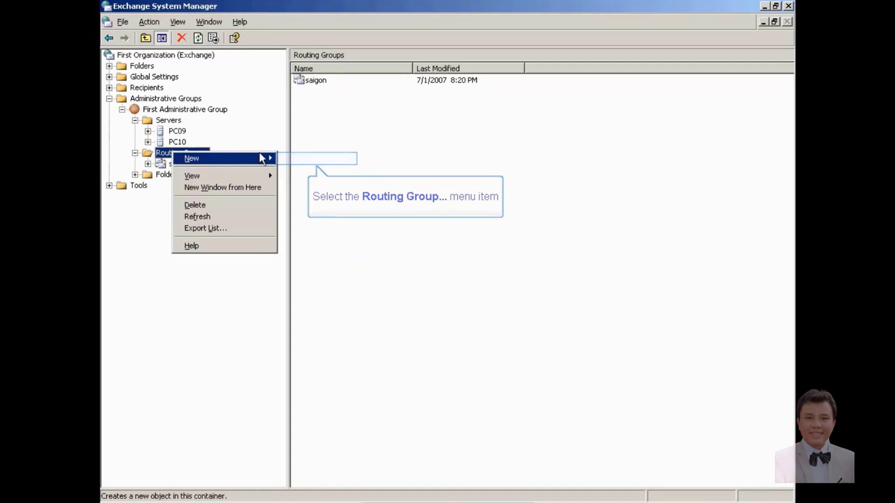
click(293, 159)
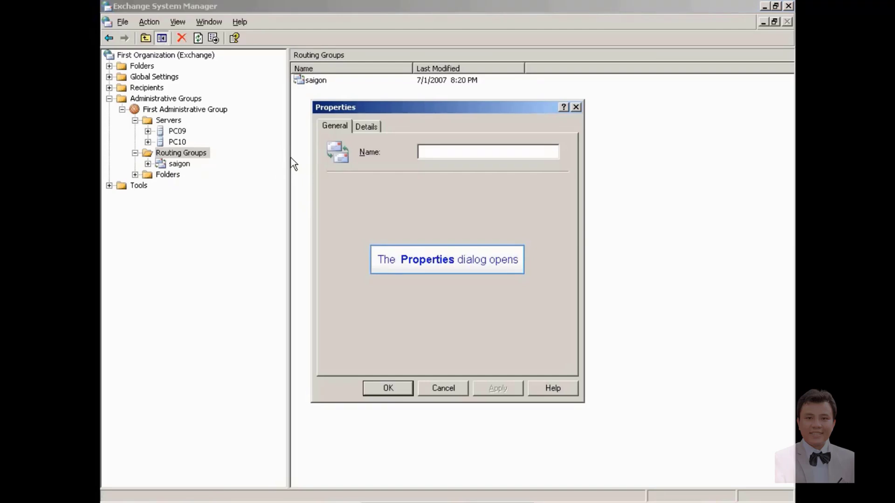
text(hano)
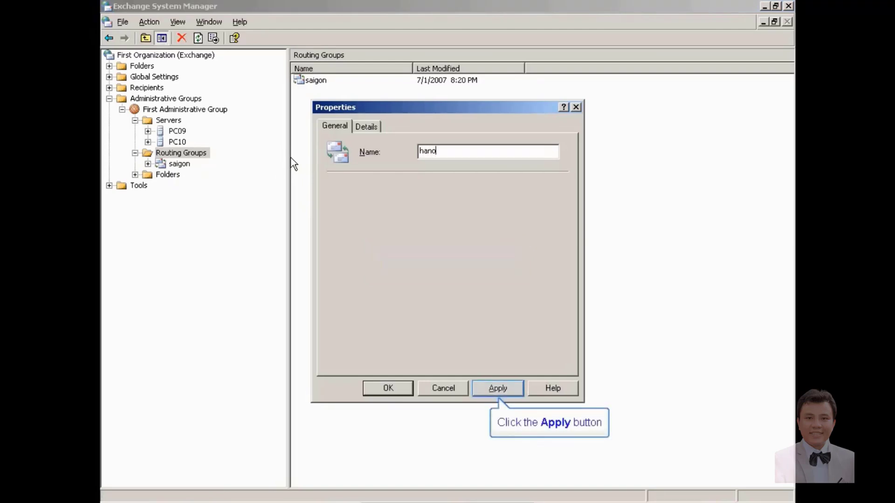
text(i)
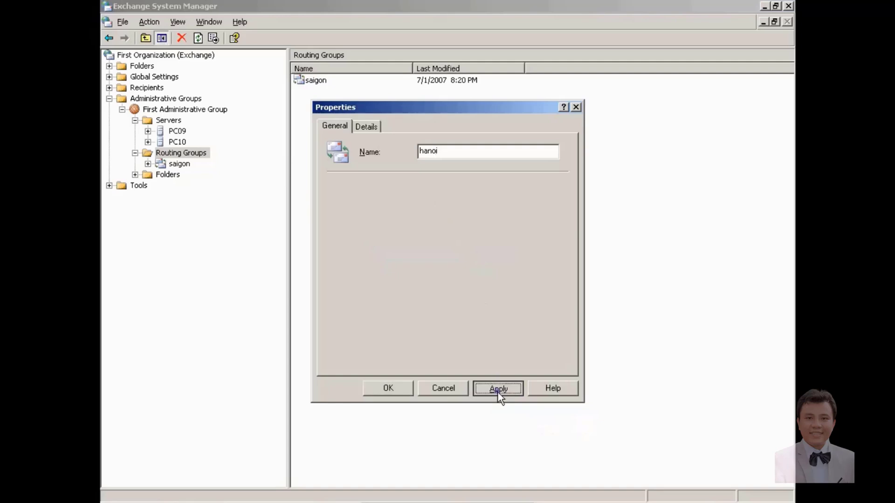
click(497, 389)
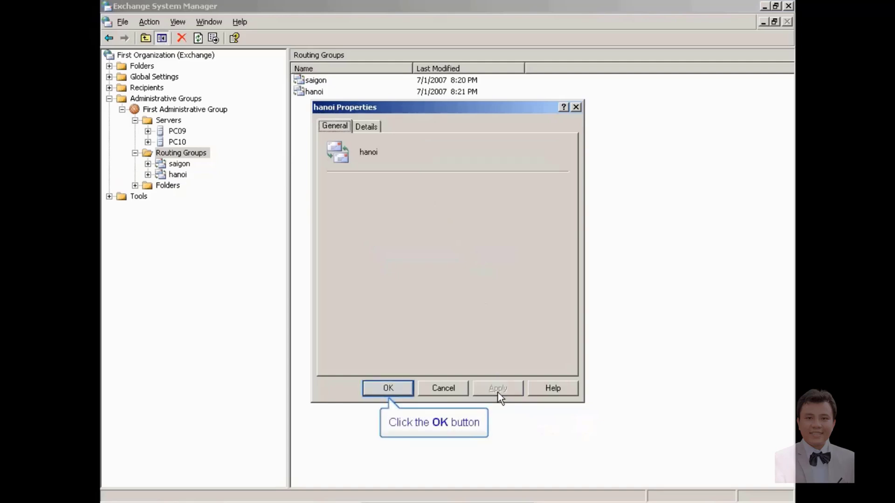
click(395, 389)
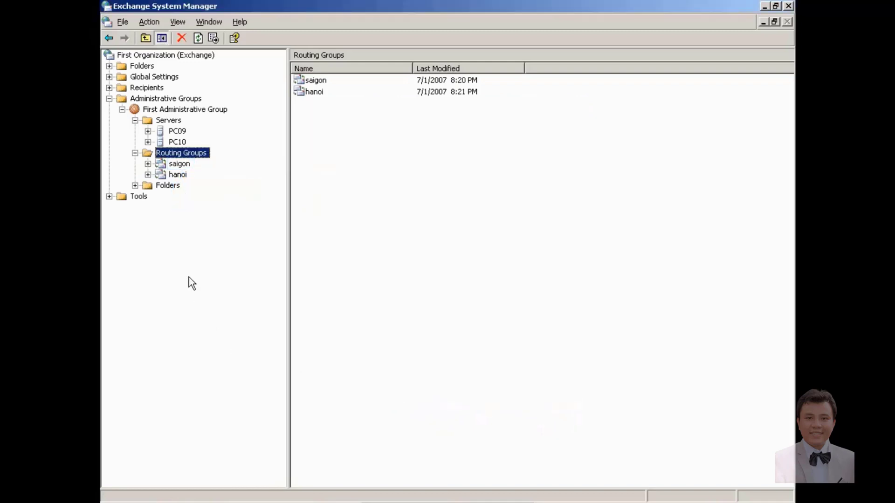
- Cut server PC10 from the members of the saigon routing group
click(169, 163)
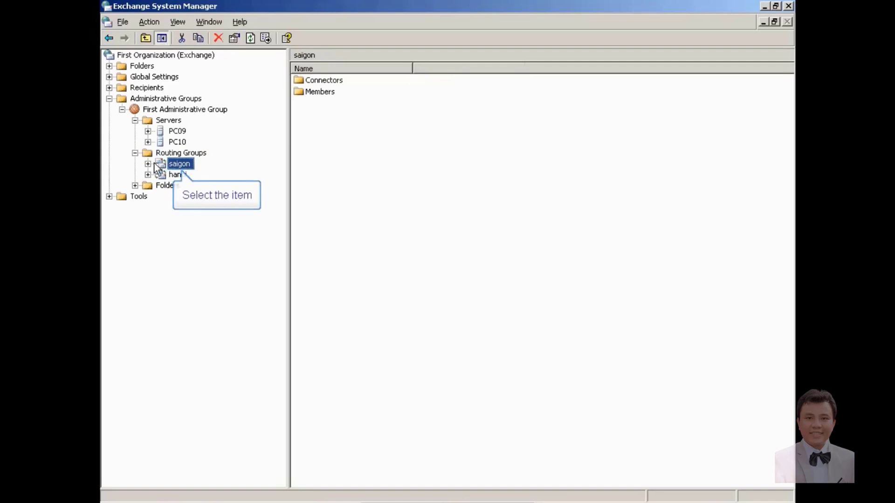
click(147, 164)
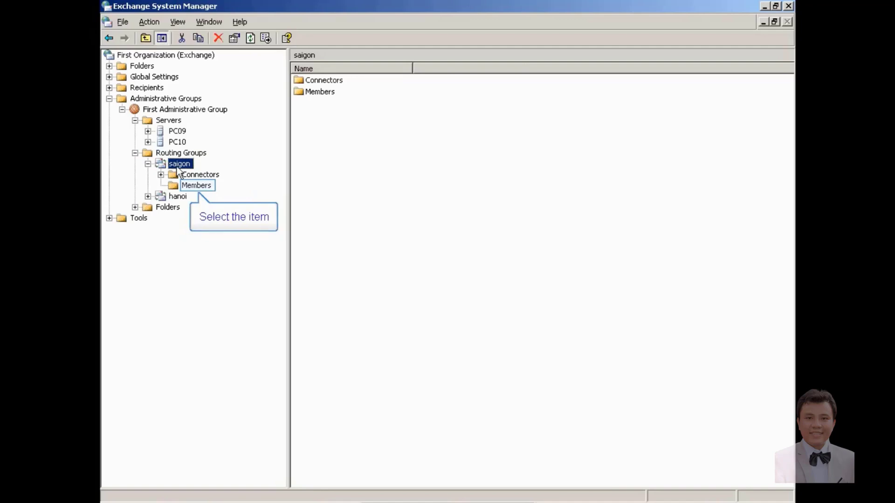
click(199, 185)
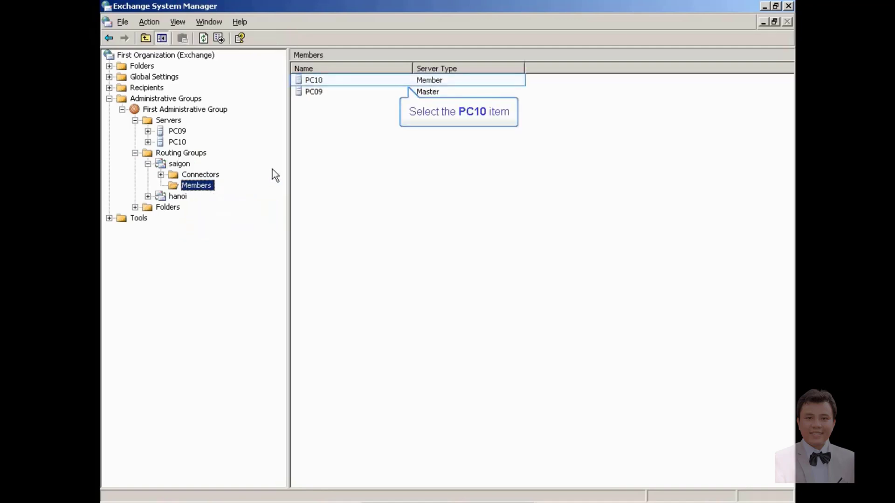
click(317, 83)
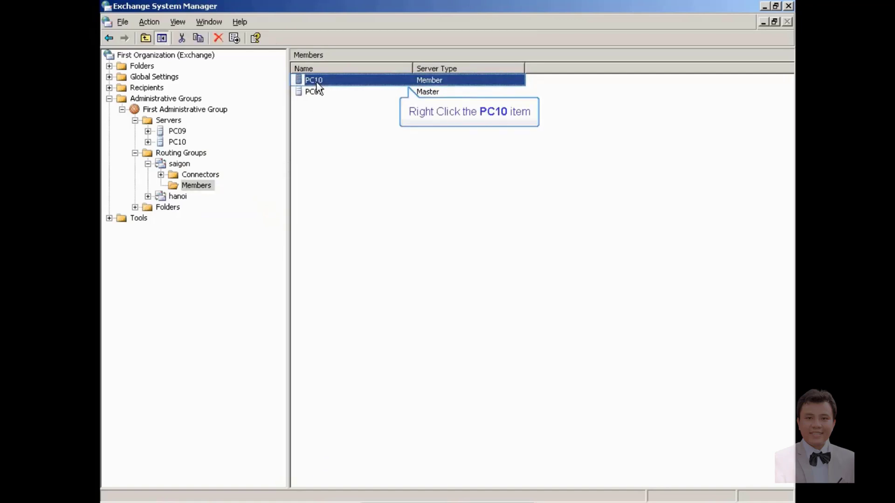
right_click(317, 81)
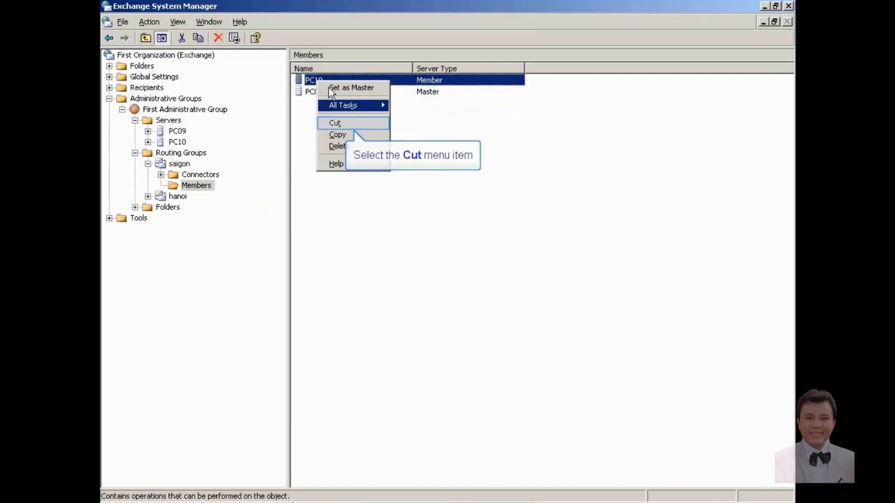
click(336, 124)
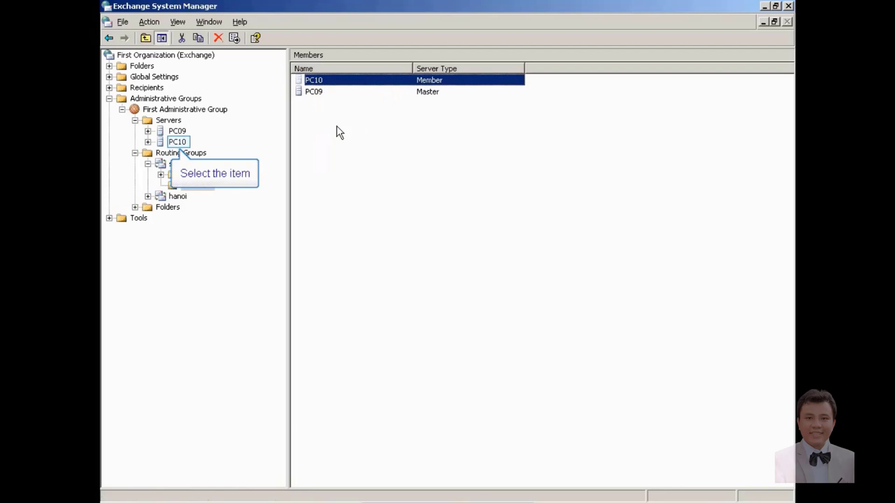
- Paste server PC10 into the members of the hanoi routing group
click(148, 142)
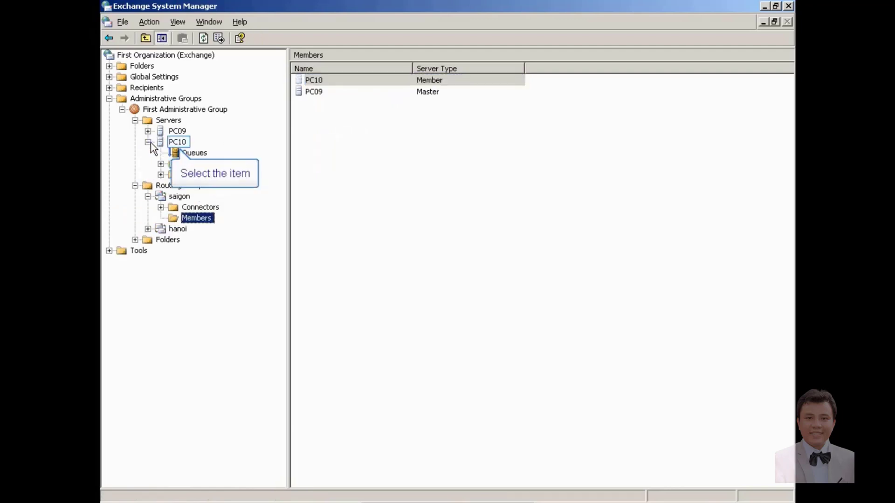
click(148, 142)
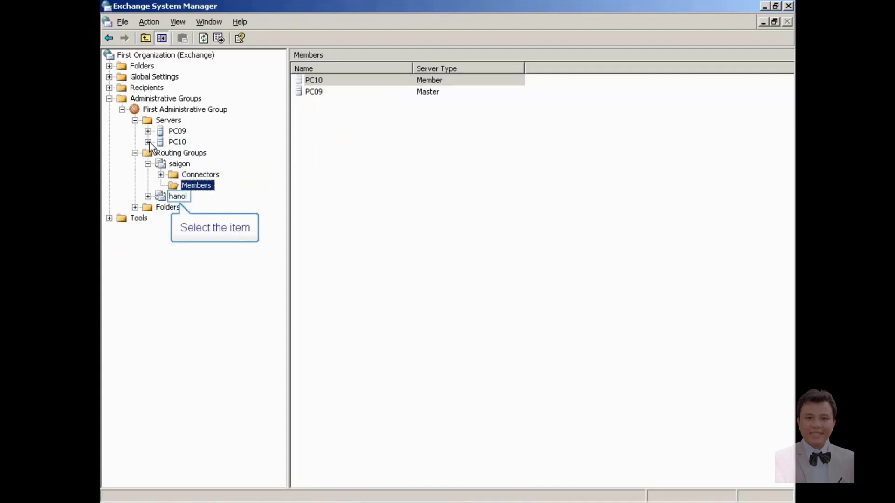
click(148, 196)
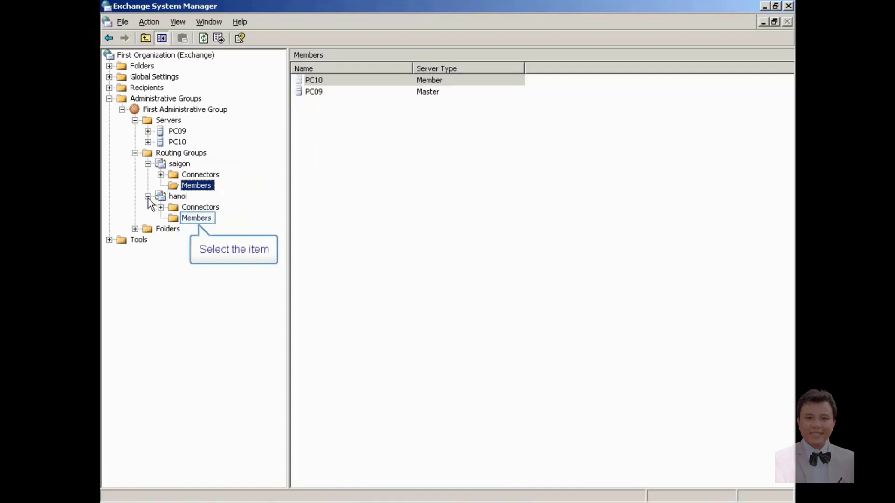
click(179, 218)
right_click(434, 131)
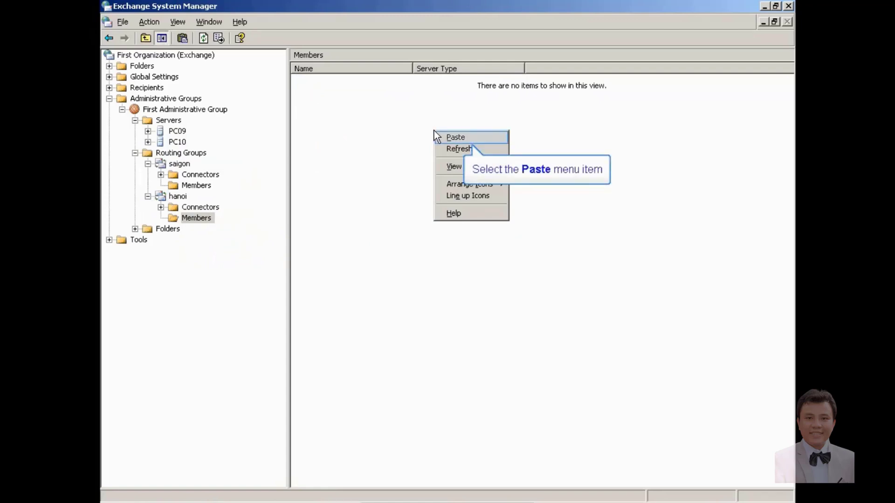
click(473, 140)
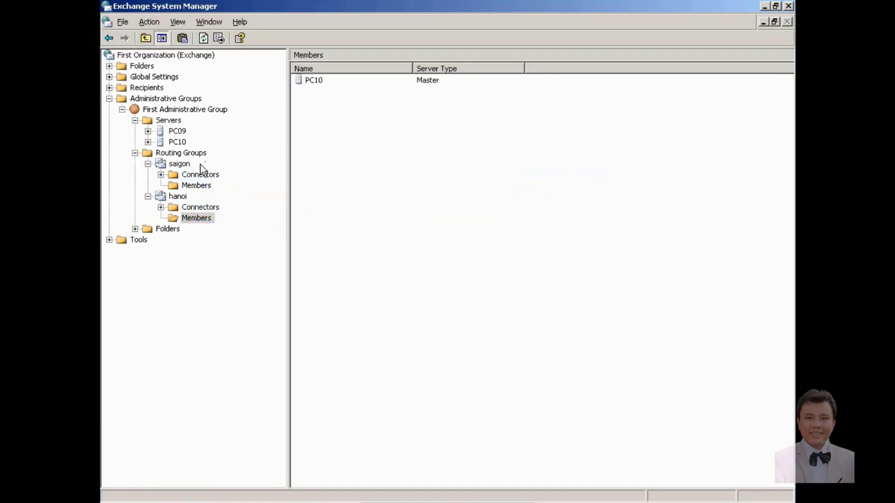
- Start a new routing group connector under the saigon group's Connectors and name it "saigon to hanoi"
right_click(193, 181)
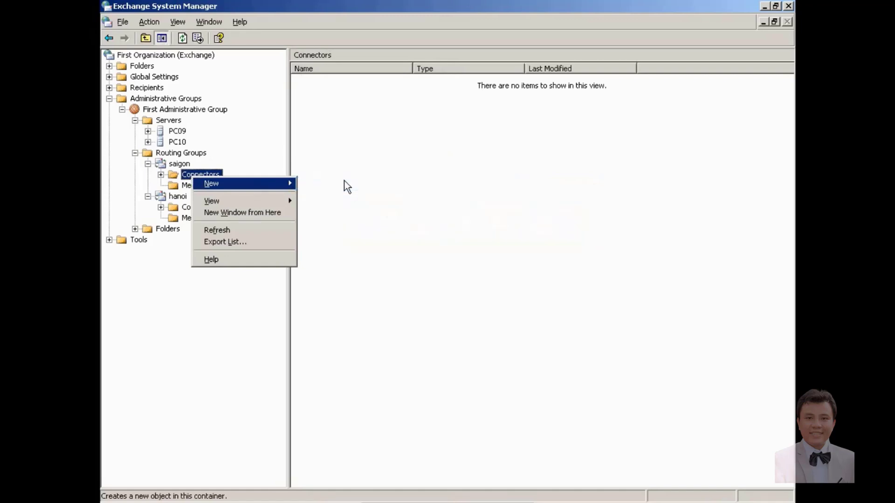
click(360, 191)
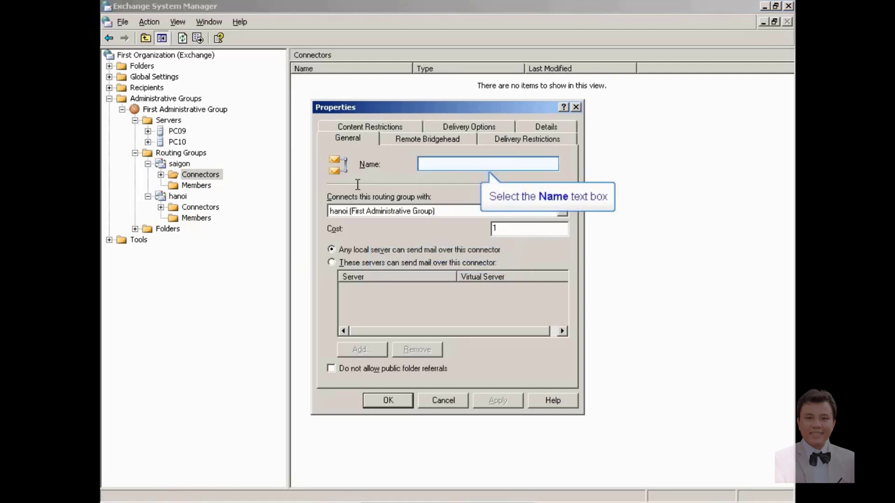
click(425, 163)
text(saigon t)
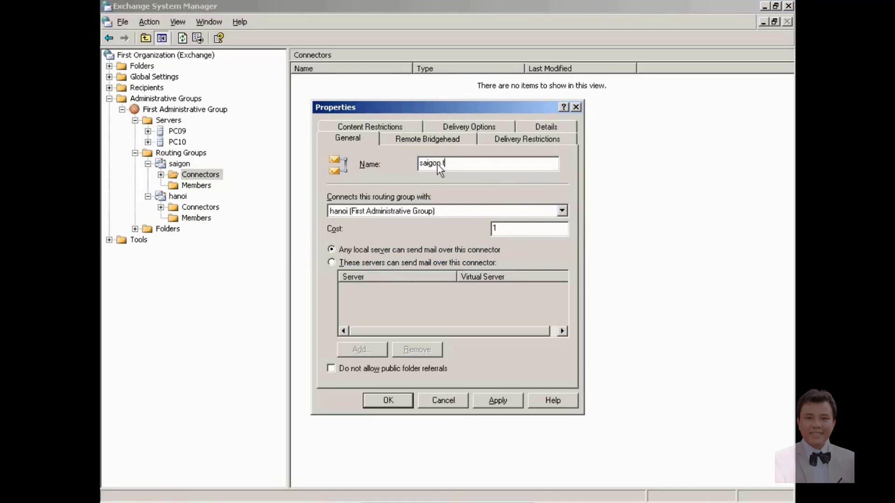
text(o hanoi)
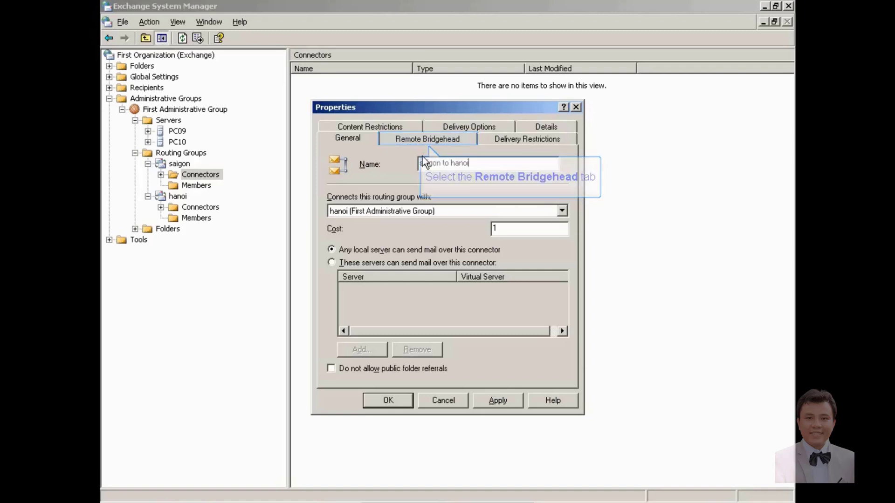
- Add PC10 as the connector's remote bridgehead and save it, also creating the connector in the remote routing group
click(419, 140)
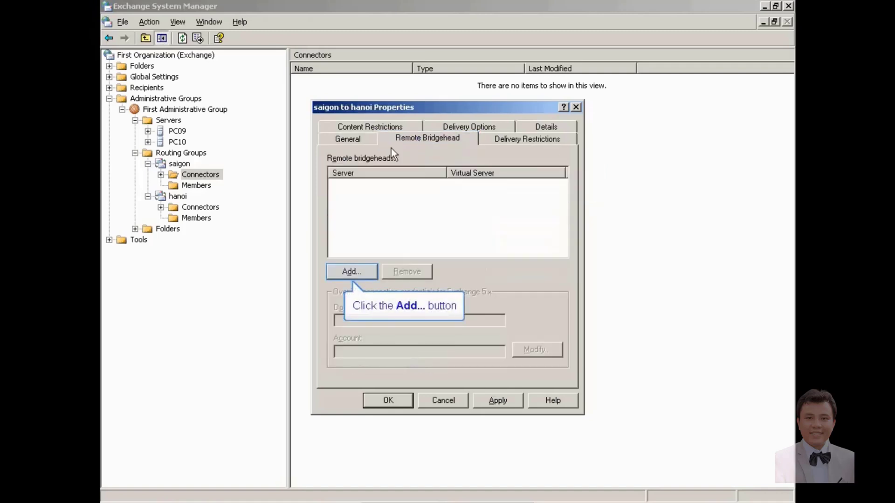
click(353, 271)
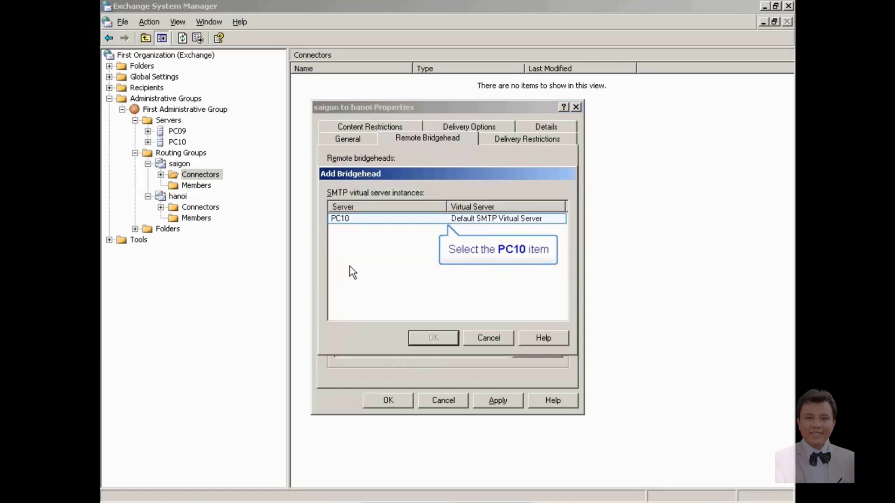
click(345, 220)
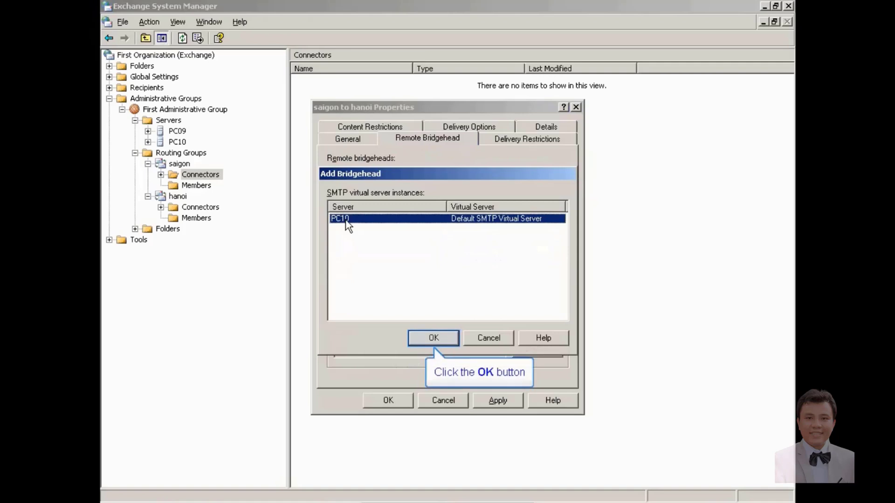
click(424, 334)
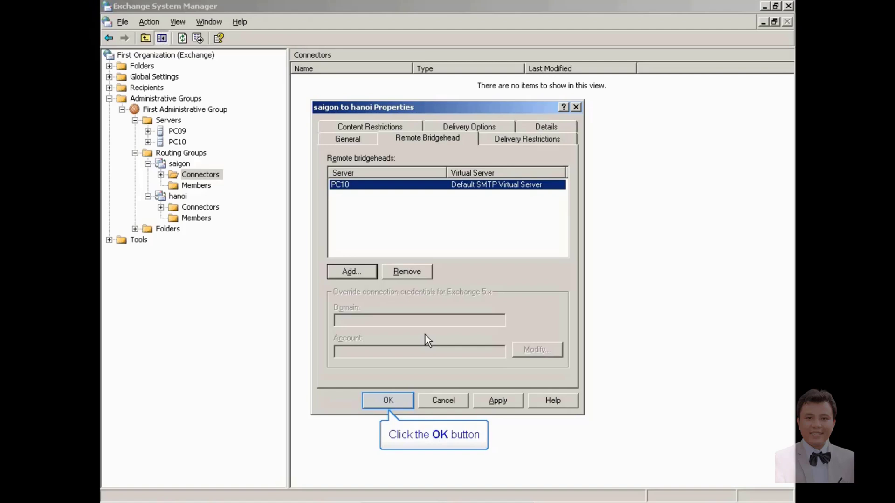
click(396, 398)
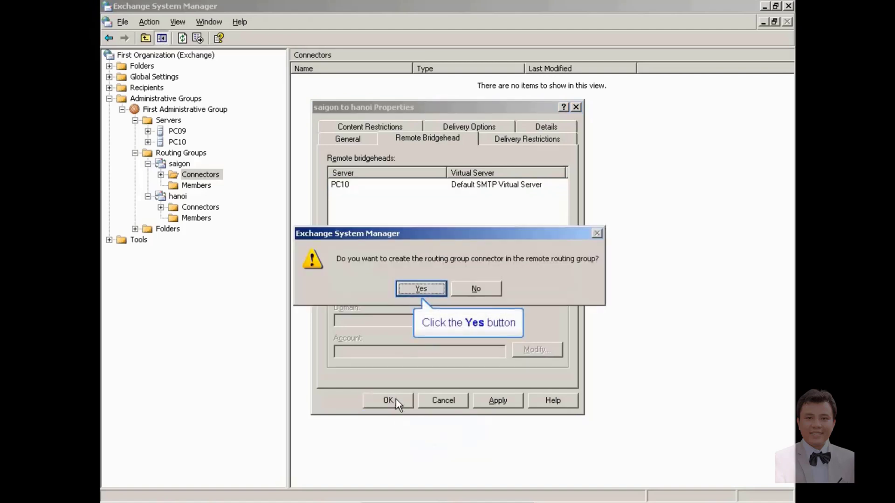
click(410, 290)
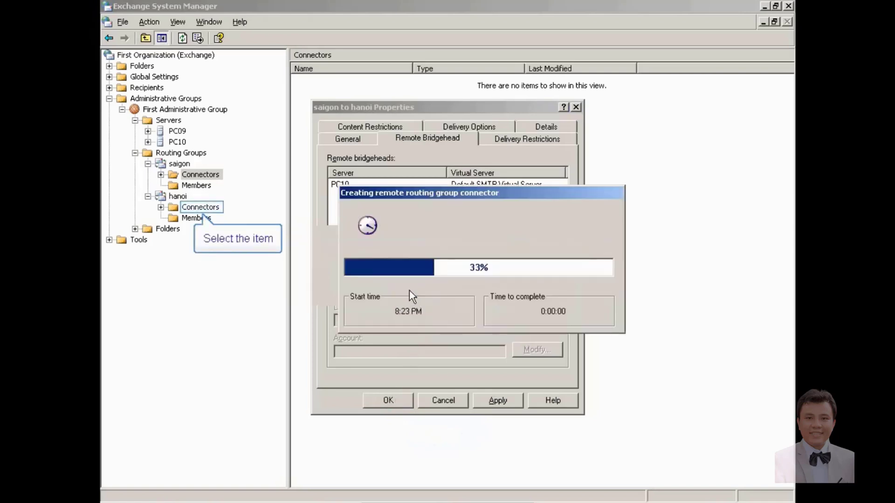
- Examine the connector entries under both the hanoi and saigon routing groups, expanding each Connectors folder, and close the console
click(212, 209)
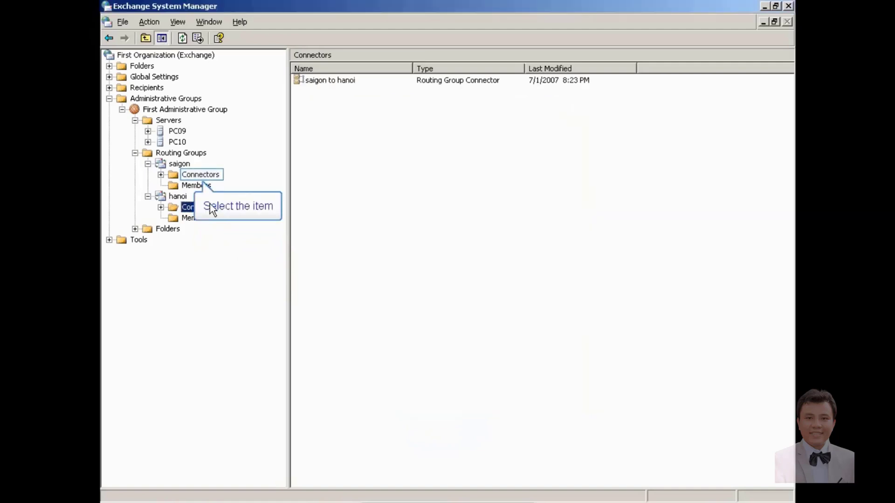
click(207, 176)
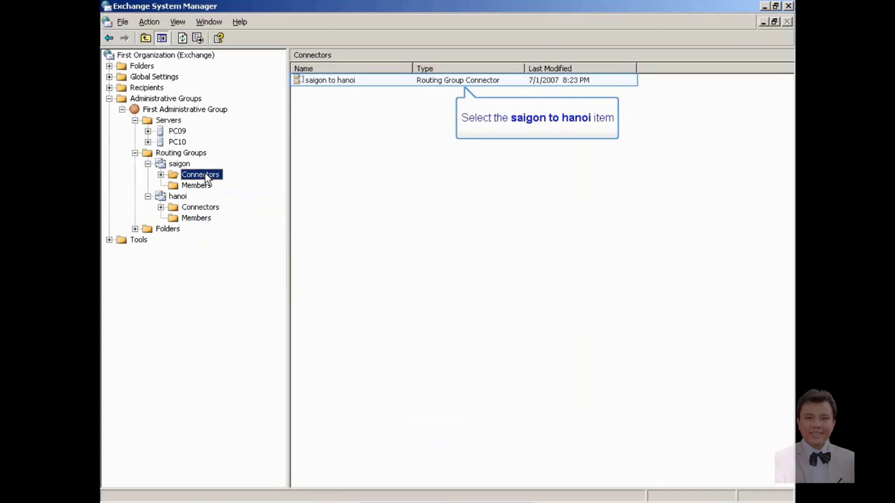
click(325, 81)
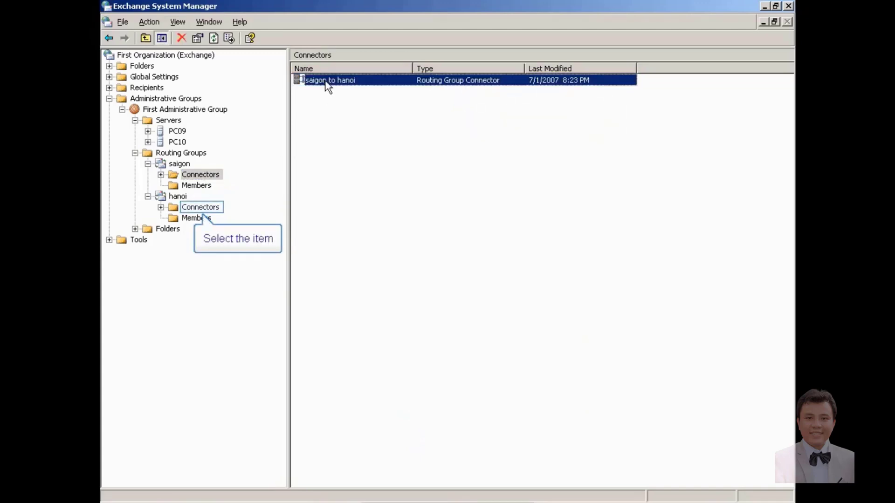
click(161, 207)
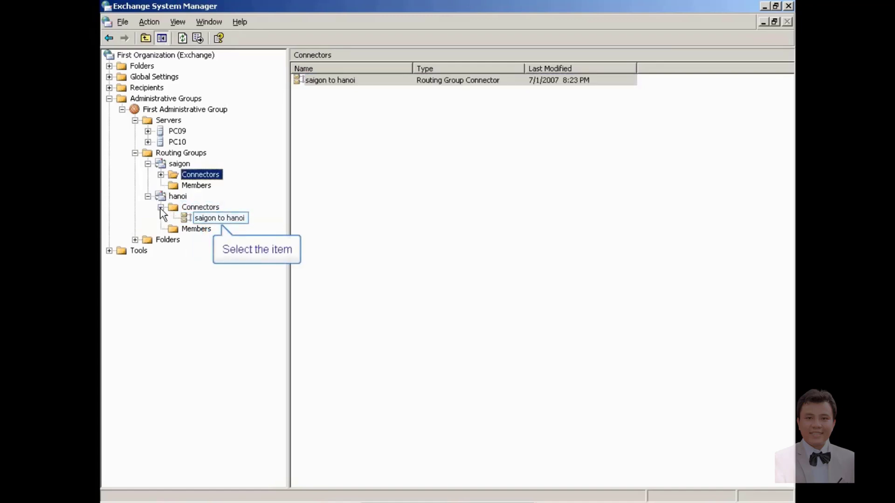
click(207, 218)
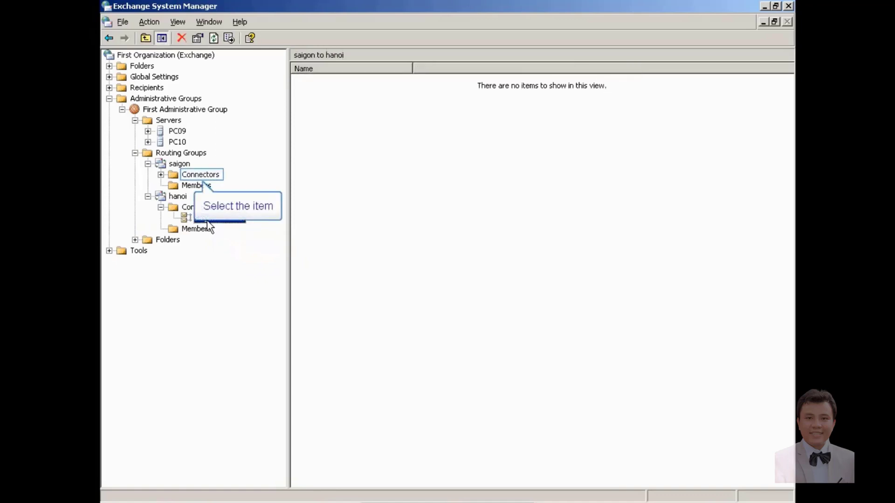
click(161, 174)
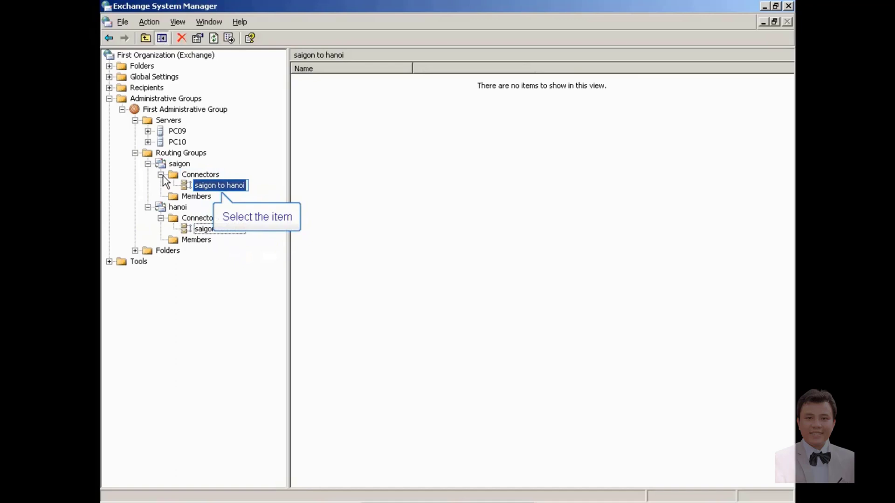
click(202, 185)
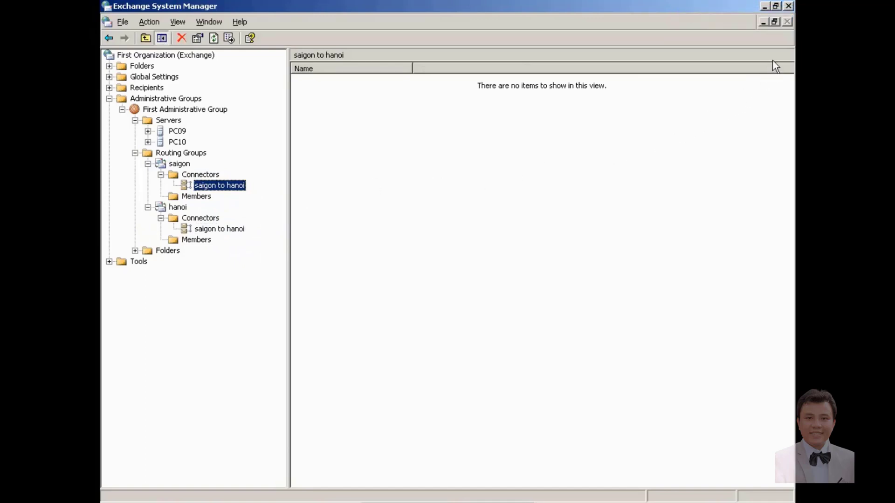
click(789, 7)
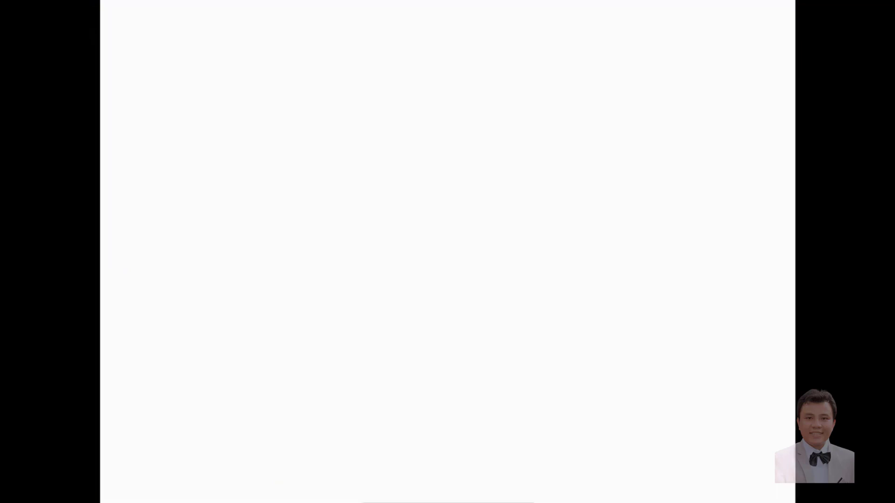